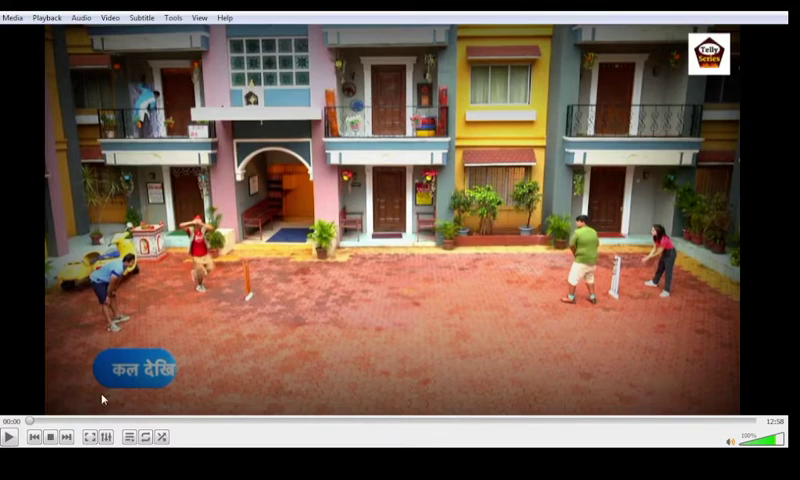
pyautogui.click(10, 437)
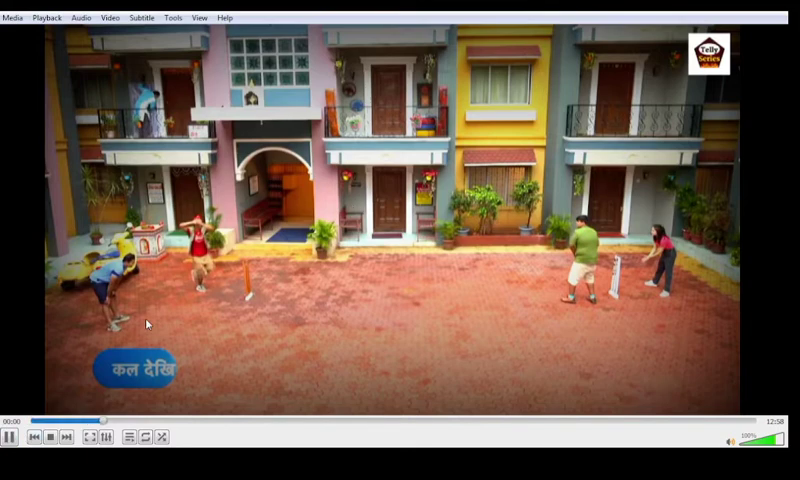